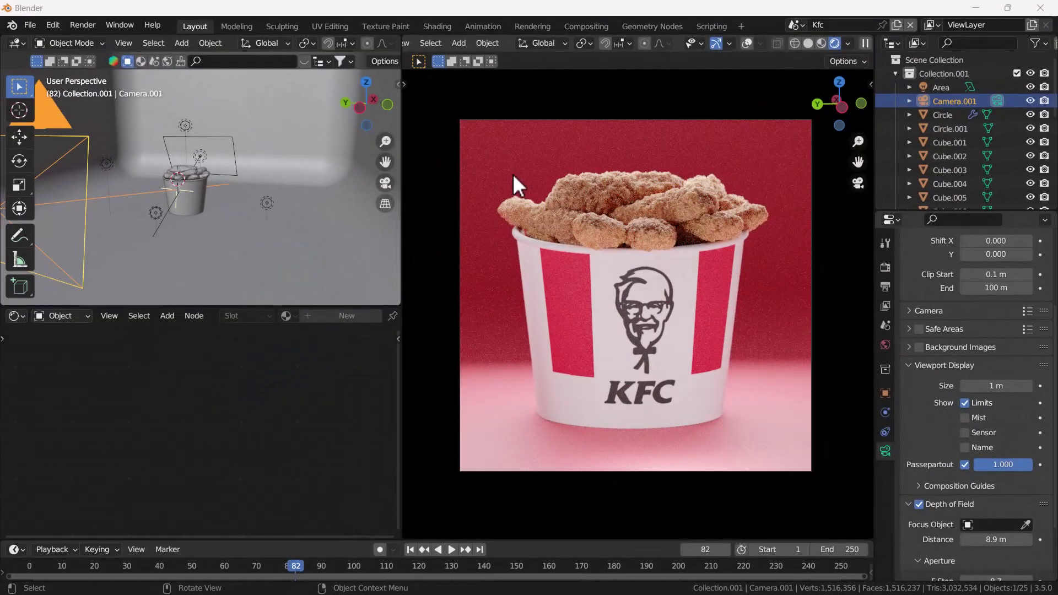
- Set Cycles to the Supported feature set on GPU Compute and enable viewport denoising
{"action": "scroll", "coordinate": [965, 336], "scroll_direction": "up", "scroll_amount": 5}
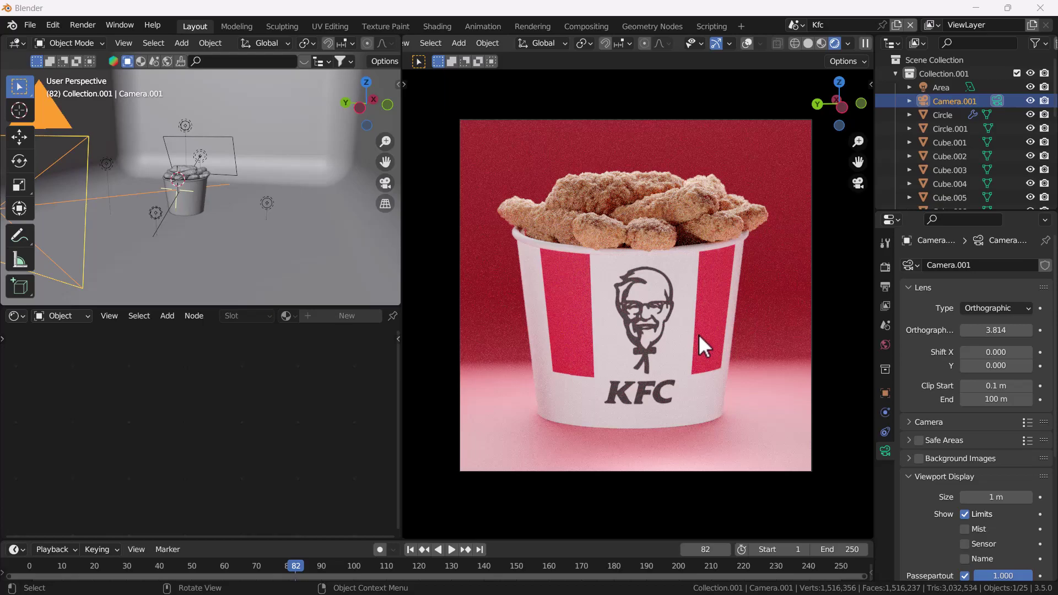
{"action": "left_click", "coordinate": [886, 268]}
{"action": "left_click", "coordinate": [997, 282]}
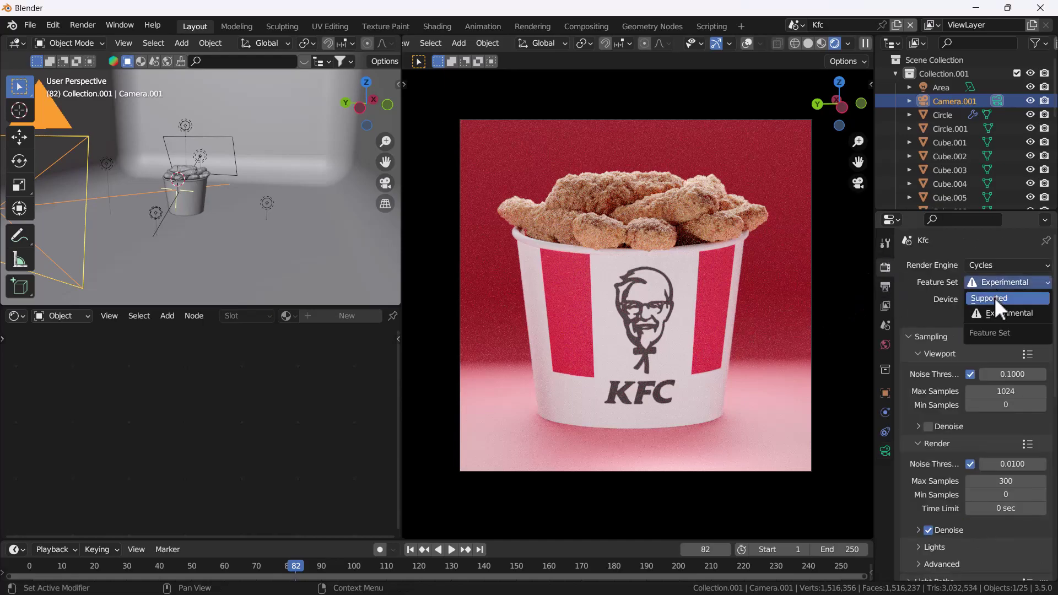
{"action": "key", "text": "Return"}
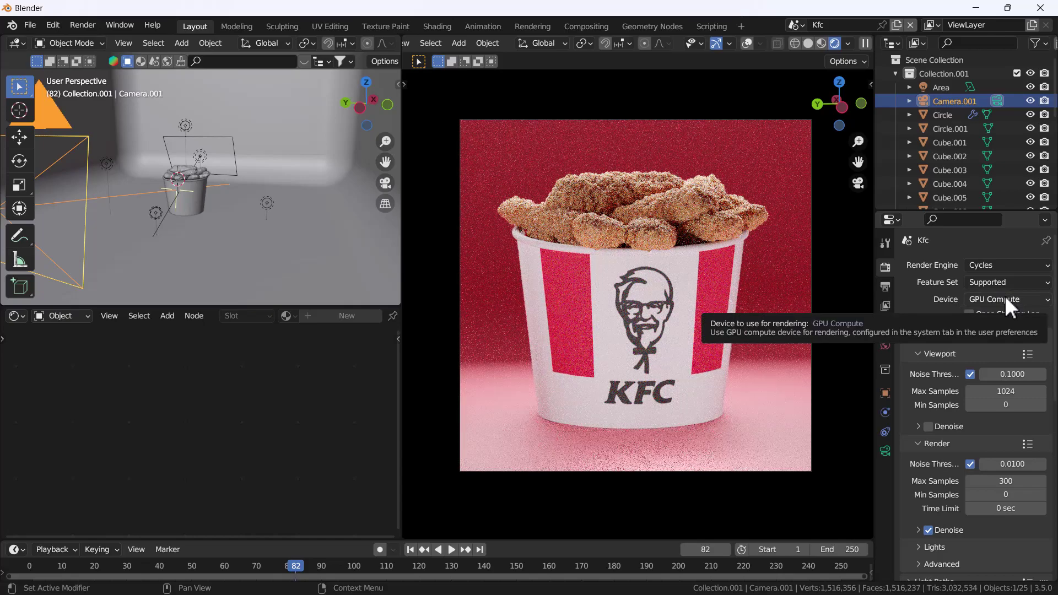
{"action": "left_click", "coordinate": [1004, 300]}
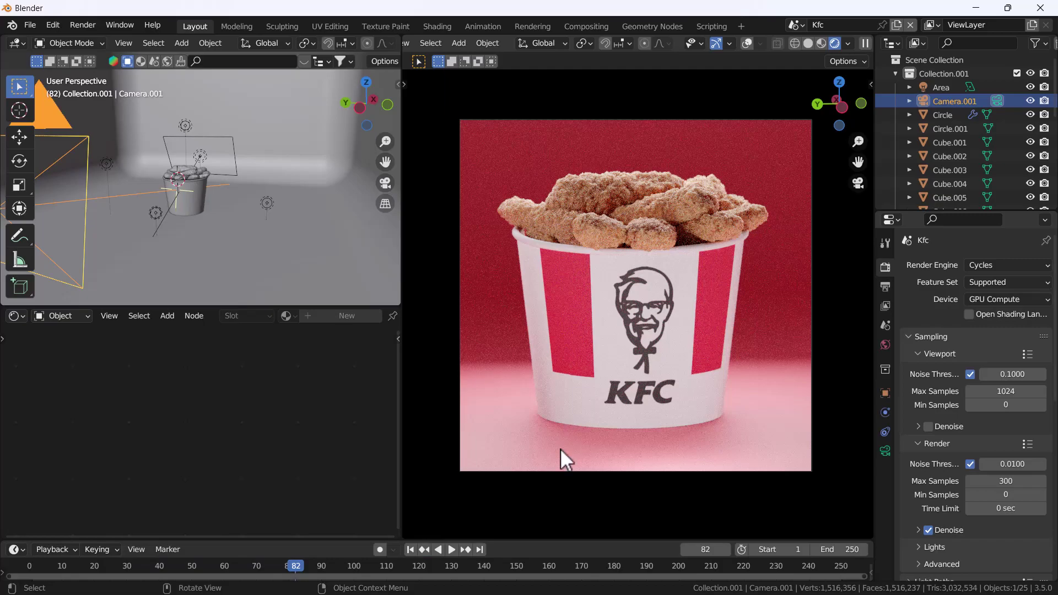
{"action": "left_click", "coordinate": [930, 426]}
- Switch the bottom editor to the Compositor and enable Use Nodes
{"action": "left_click", "coordinate": [16, 318]}
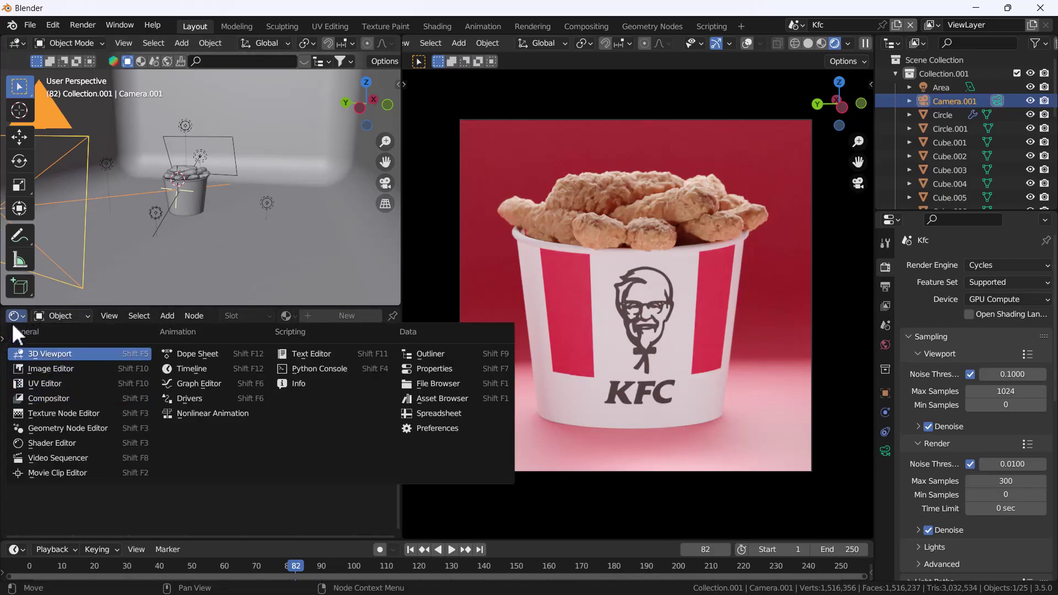
{"action": "left_click", "coordinate": [52, 398]}
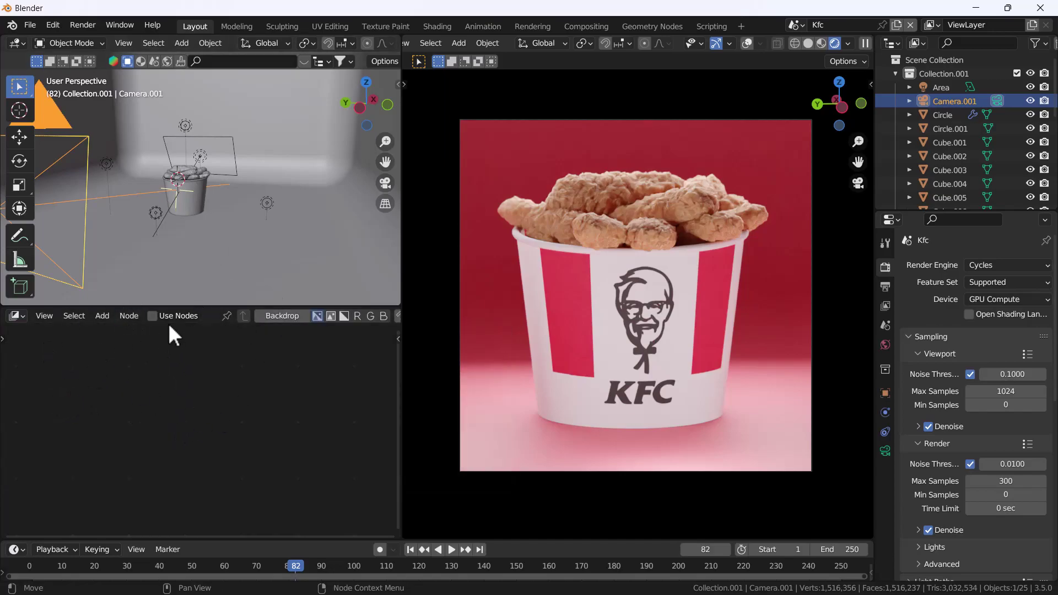
{"action": "left_click", "coordinate": [152, 317]}
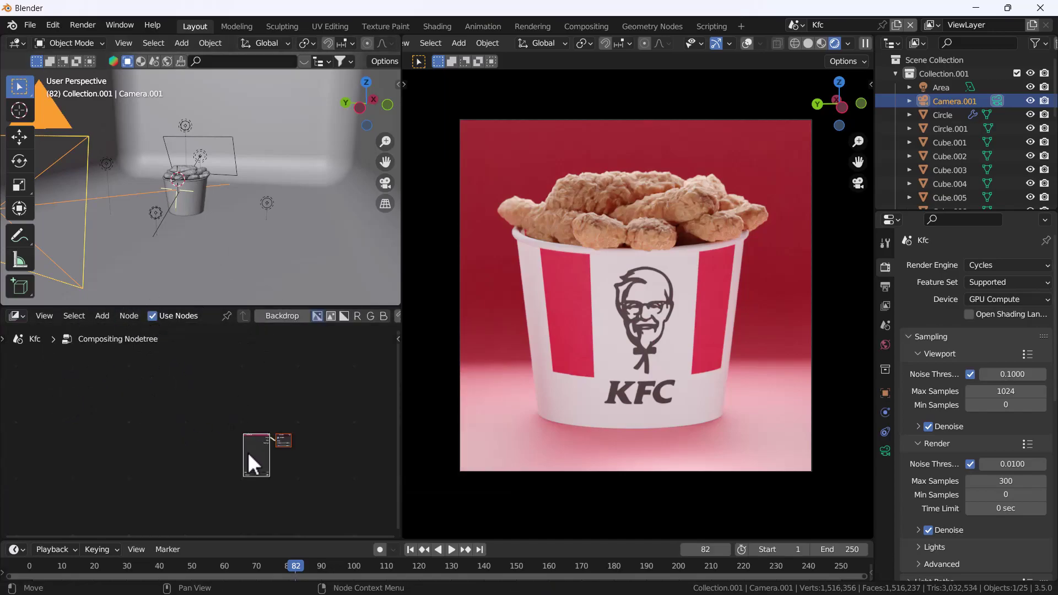
- Spread the nodes apart, with Composite moved right and Render Layers moved left
{"action": "scroll", "coordinate": [267, 438], "scroll_direction": "up", "scroll_amount": 4}
{"action": "middle_click_drag", "start_coordinate": [267, 438], "coordinate": [120, 376]}
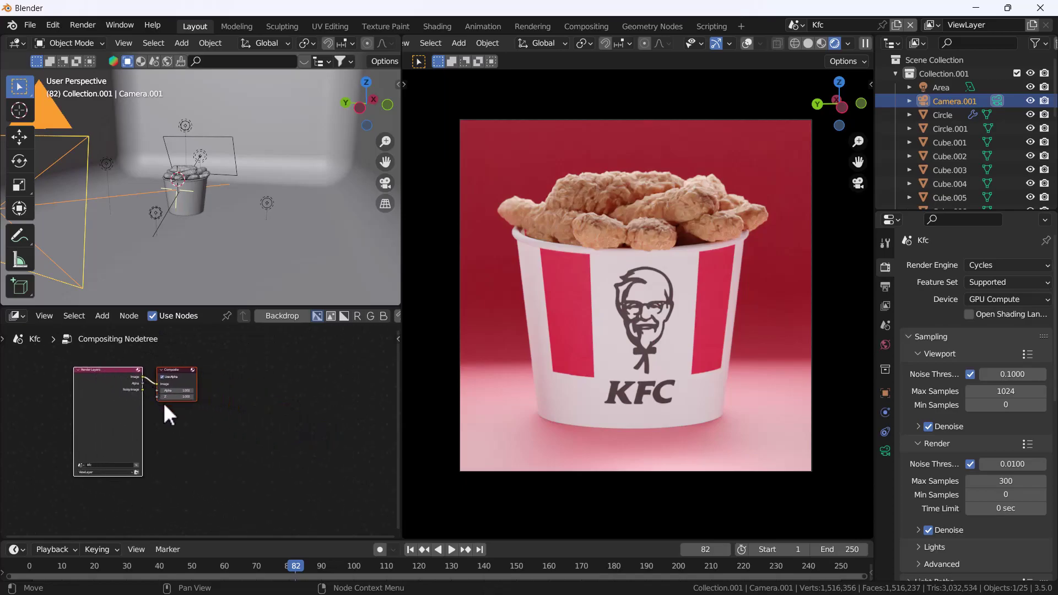
{"action": "middle_click_drag", "start_coordinate": [164, 406], "coordinate": [210, 420]}
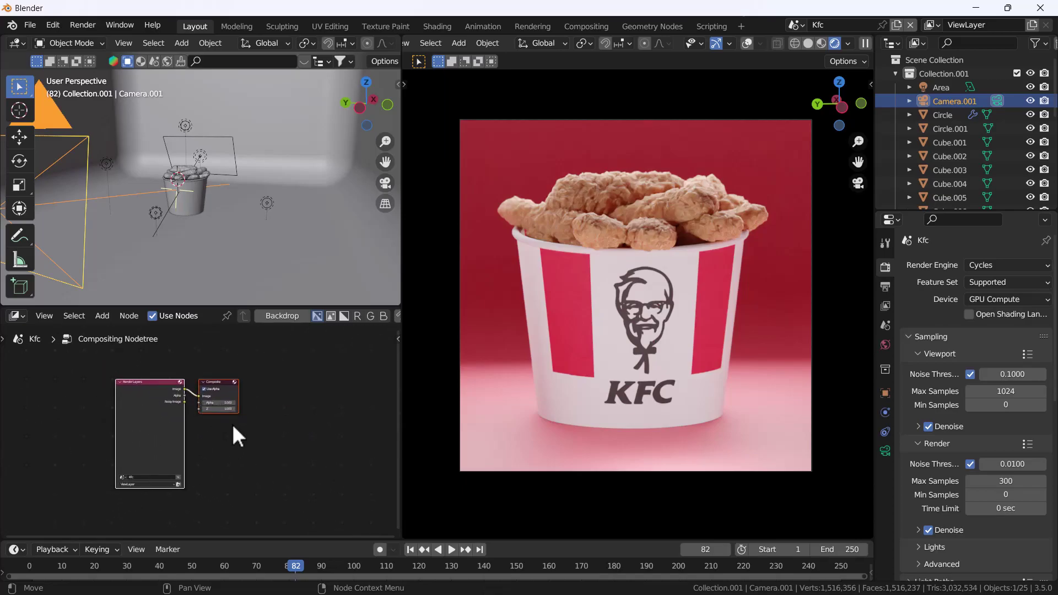
{"action": "key", "text": "alt+a"}
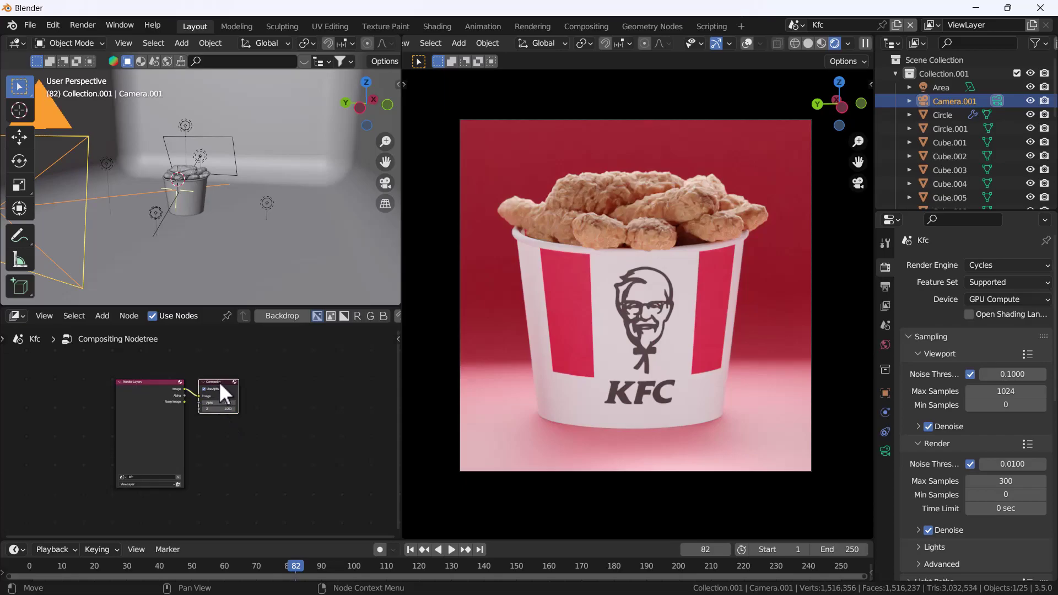
{"action": "left_click_drag", "start_coordinate": [220, 383], "coordinate": [314, 413]}
{"action": "left_click_drag", "start_coordinate": [123, 390], "coordinate": [77, 397]}
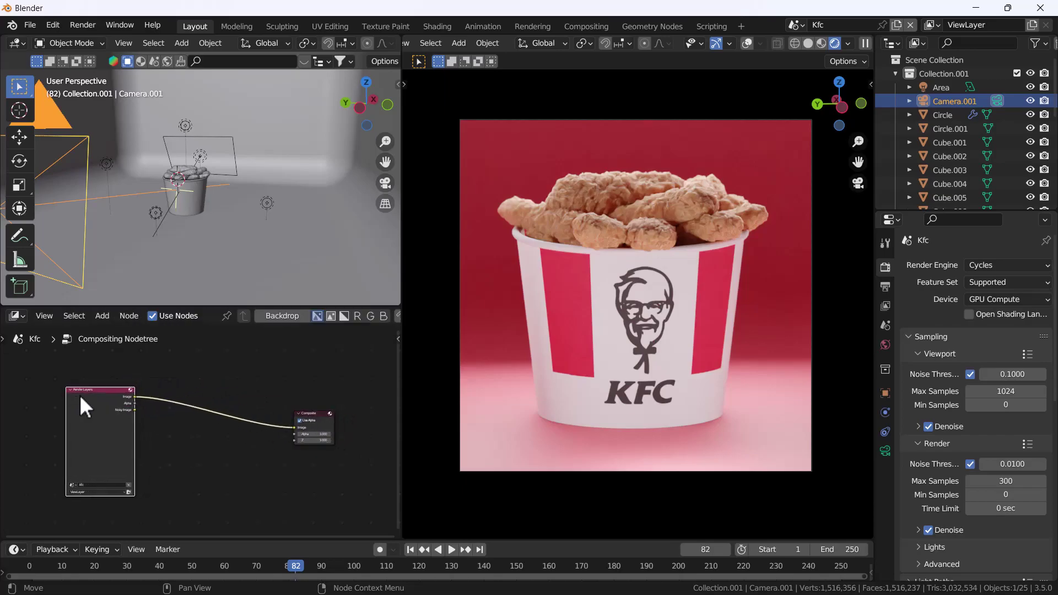
- Add a Hue Saturation Value node via search 'hue' and drop it onto the Render Layers–Composite link
{"action": "key", "text": "shift+a"}
{"action": "left_click", "coordinate": [242, 356]}
{"action": "type", "text": "hue"}
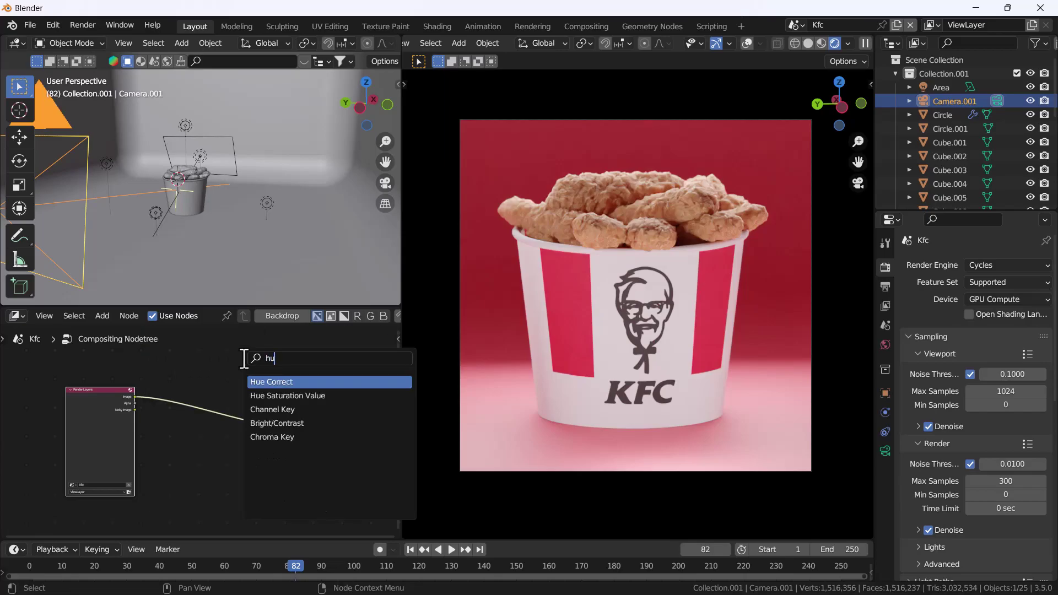
{"action": "left_click", "coordinate": [295, 396]}
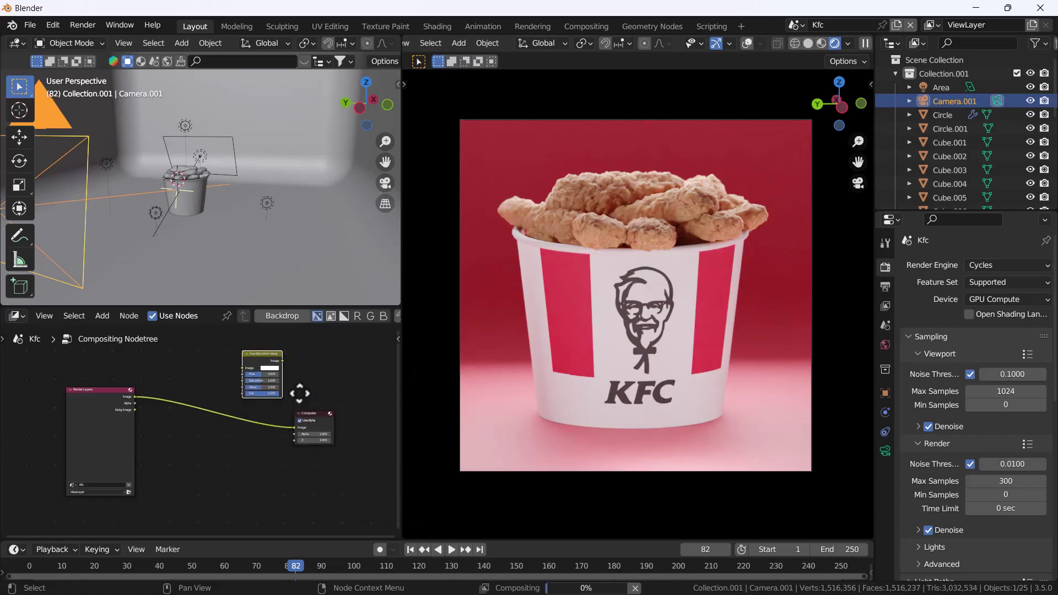
{"action": "left_click", "coordinate": [244, 436]}
- Zoom in on the node and test a hue change, cancelling back to 0.500
{"action": "scroll", "coordinate": [207, 418], "scroll_direction": "up", "scroll_amount": 3}
{"action": "scroll", "coordinate": [207, 419], "scroll_direction": "up", "scroll_amount": 2}
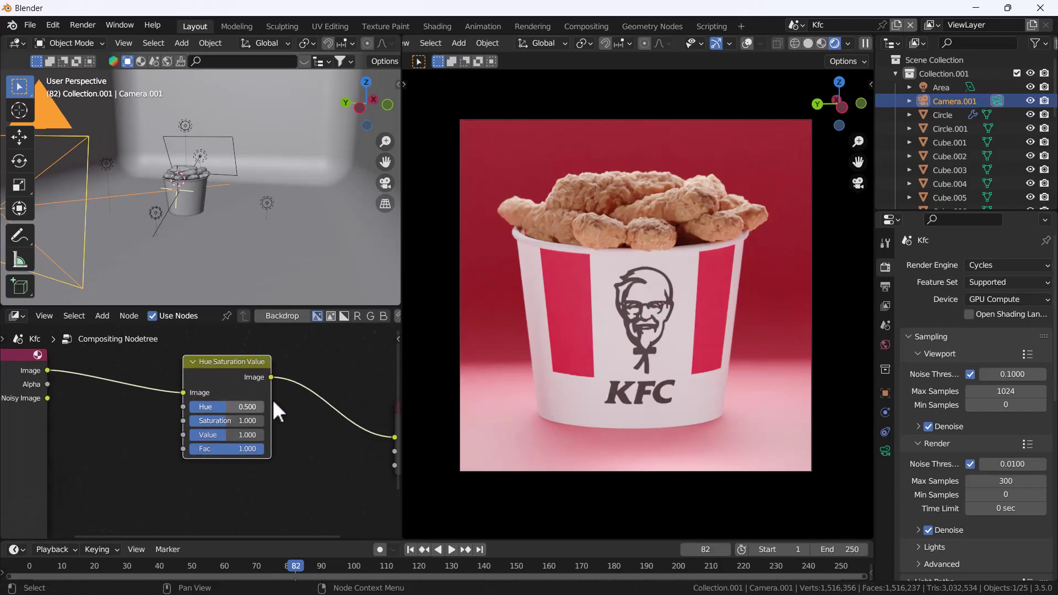
{"action": "left_click_drag", "start_coordinate": [201, 405], "coordinate": [215, 405]}
{"action": "key", "text": "Escape"}
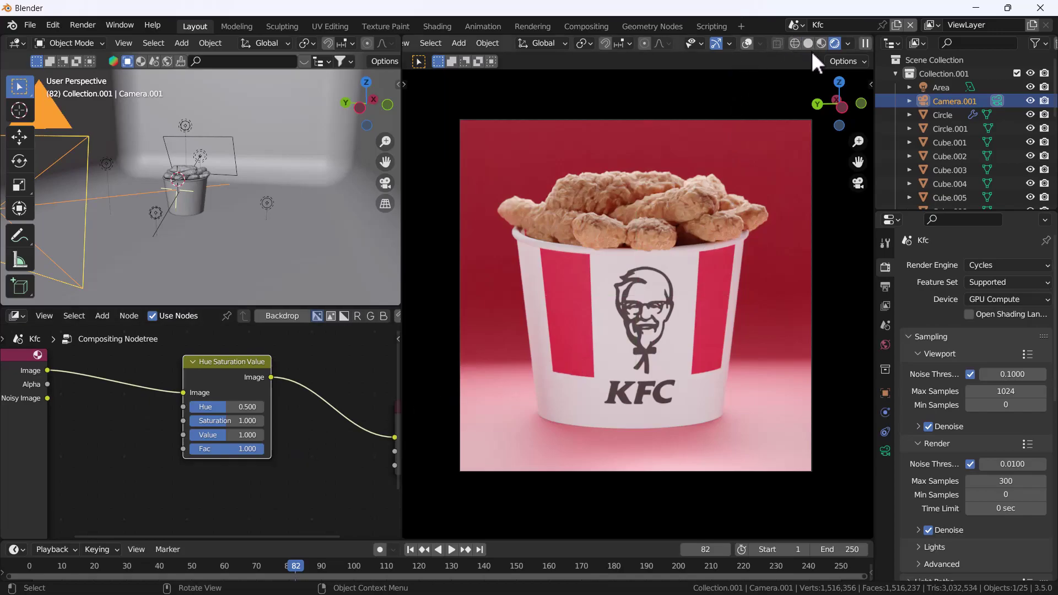
- Open the Viewport Shading popover, where Compositor is still Disabled
{"action": "scroll", "coordinate": [835, 35], "scroll_direction": "down", "scroll_amount": 1}
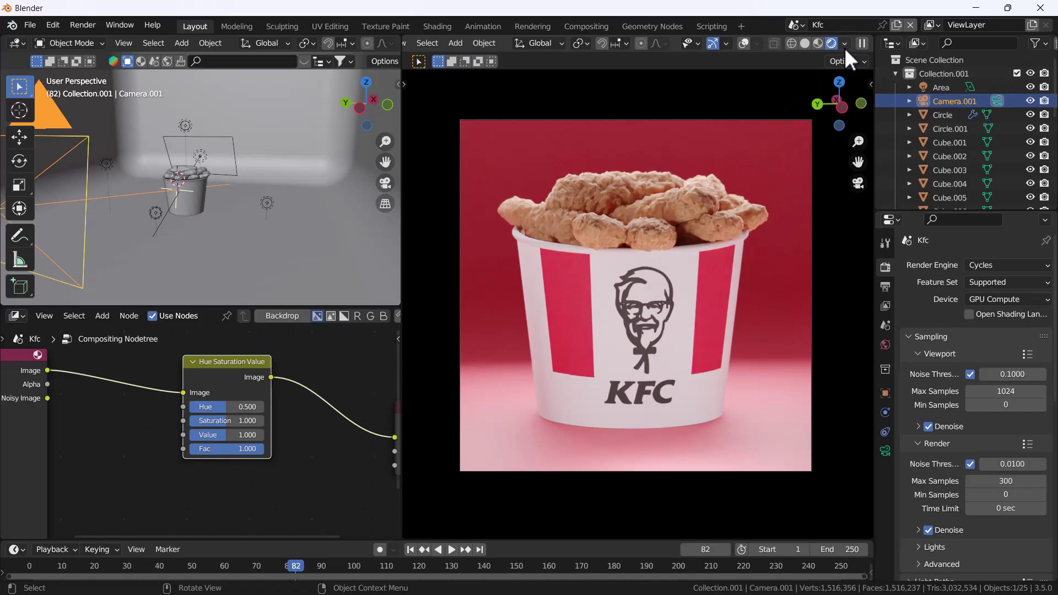
{"action": "left_click", "coordinate": [846, 46]}
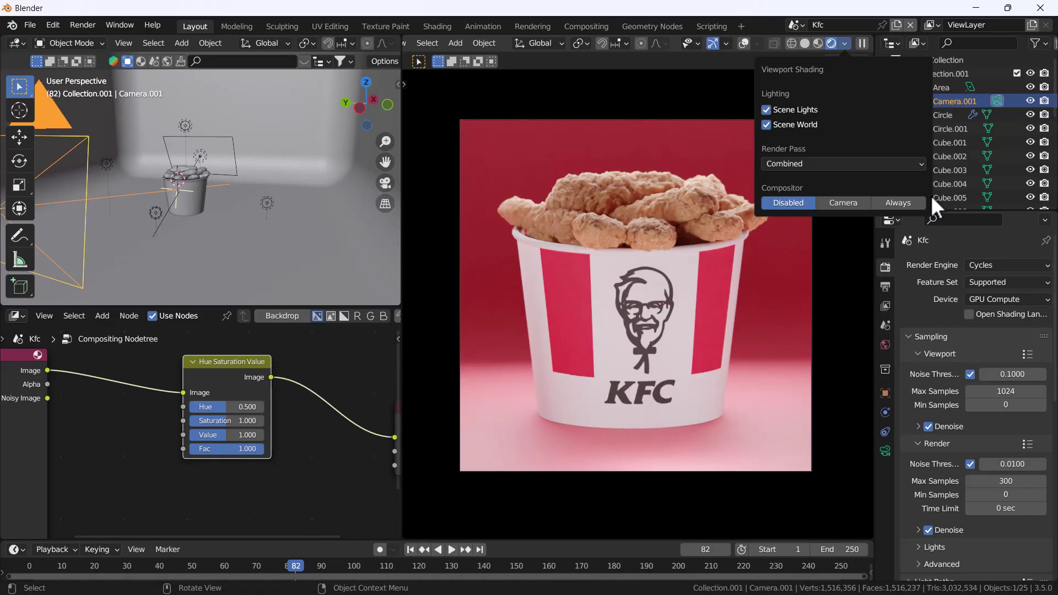
- Set the viewport Compositor to Camera and test hue changes inside and outside camera view
{"action": "left_click", "coordinate": [844, 43]}
{"action": "left_click", "coordinate": [853, 203]}
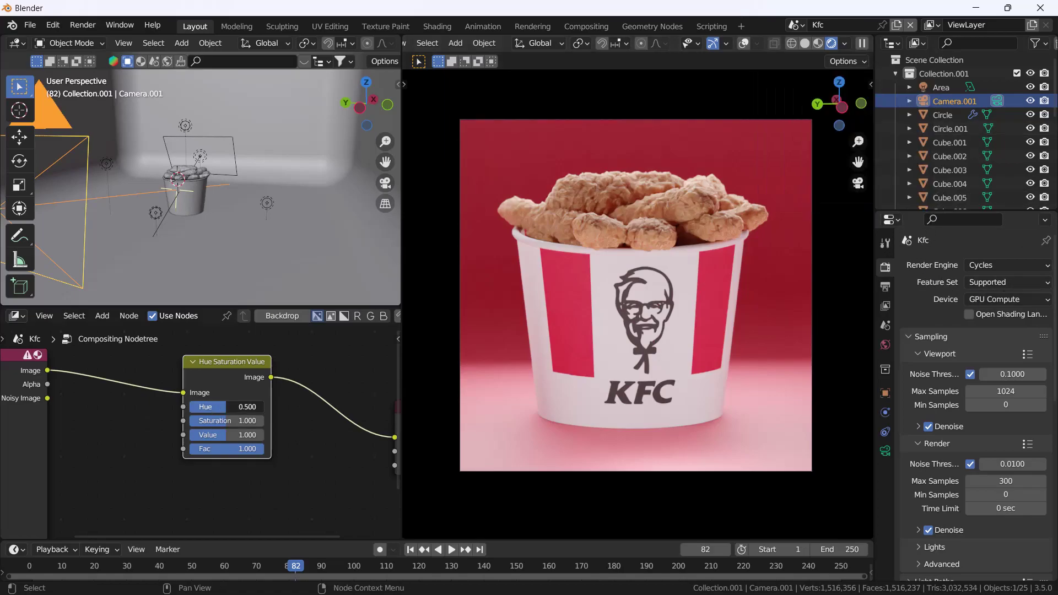
{"action": "mouse_move", "coordinate": [227, 407]}
{"action": "left_mouse_down"}
{"action": "mouse_move", "coordinate": [262, 407]}
{"action": "mouse_move", "coordinate": [227, 407]}
{"action": "left_mouse_up"}
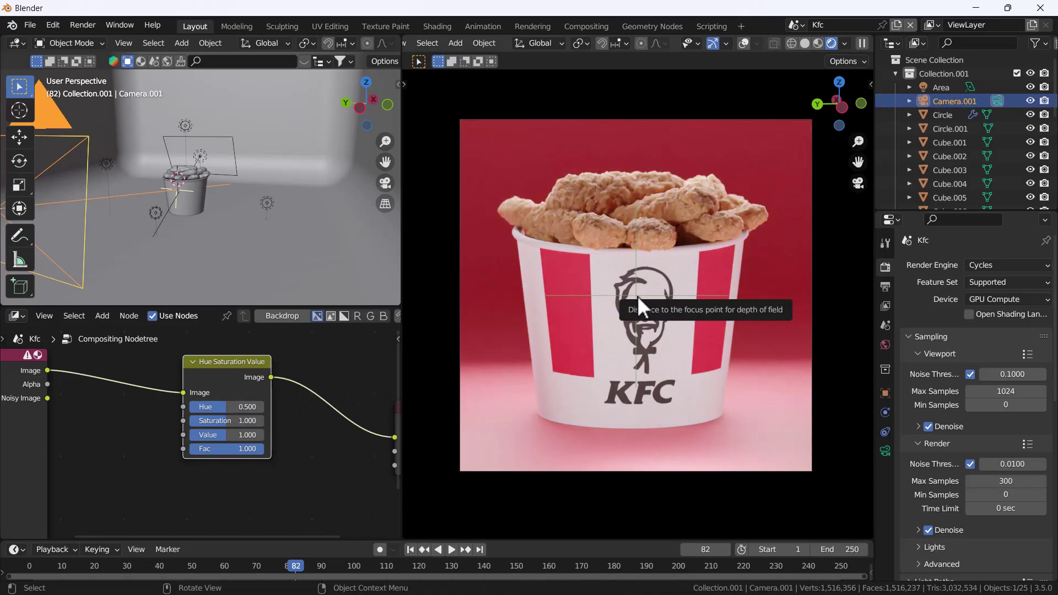
{"action": "key", "text": "KP_0"}
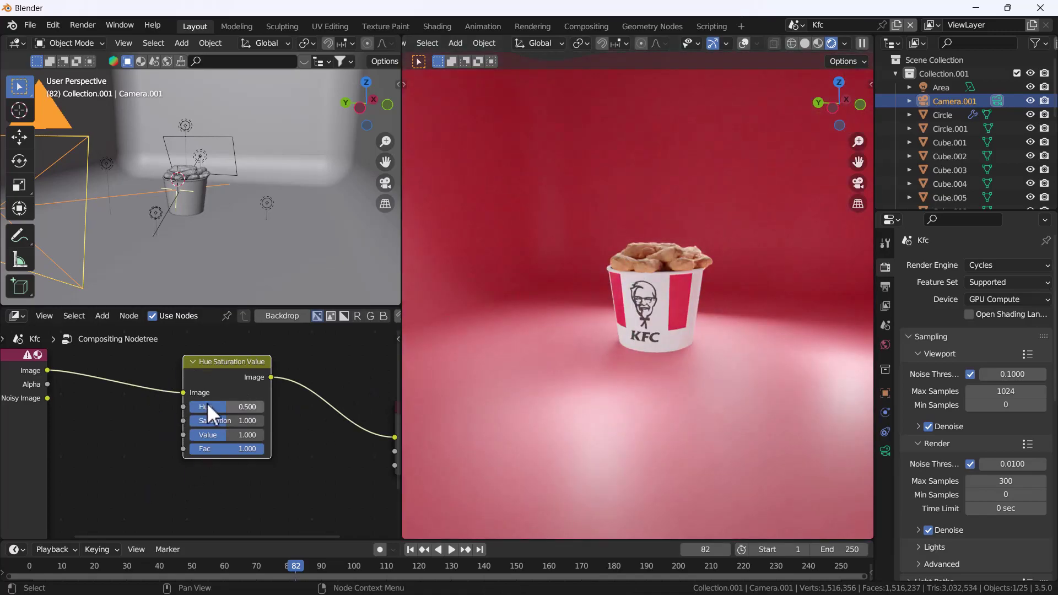
{"action": "mouse_move", "coordinate": [209, 407]}
{"action": "left_mouse_down"}
{"action": "mouse_move", "coordinate": [187, 407]}
{"action": "mouse_move", "coordinate": [210, 407]}
{"action": "left_mouse_up"}
- Return to camera view and test Saturation at zero, undoing back to 1.000
{"action": "left_click", "coordinate": [845, 44]}
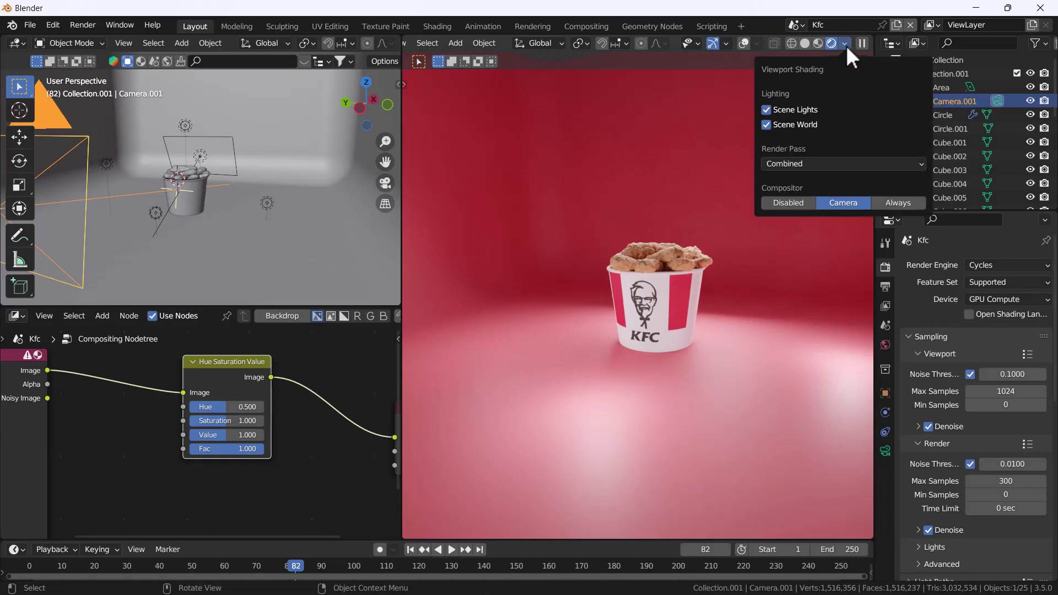
{"action": "left_click", "coordinate": [660, 204]}
{"action": "key", "text": "KP_0"}
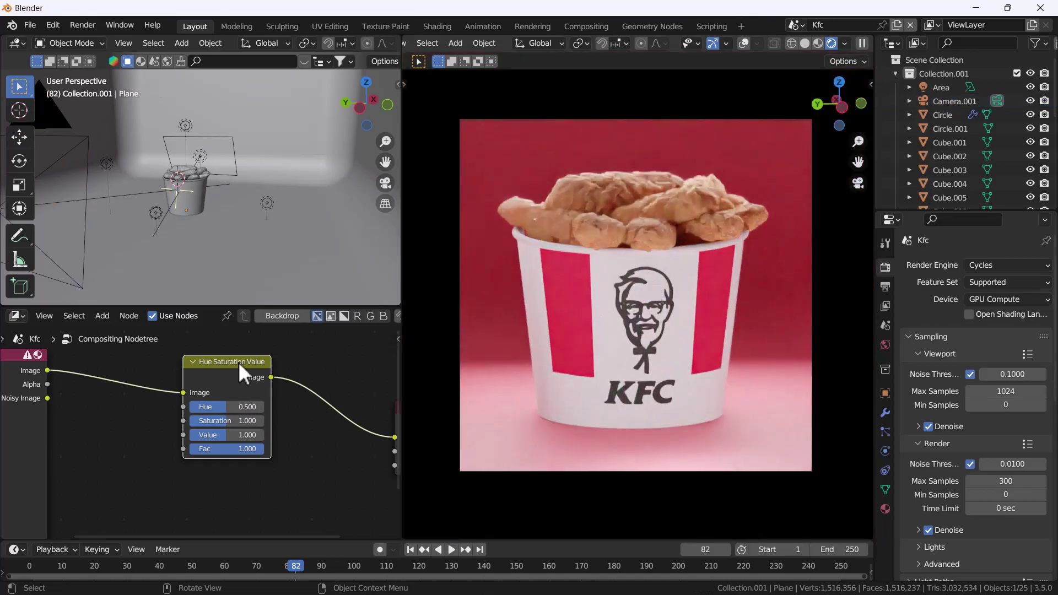
{"action": "left_click_drag", "start_coordinate": [216, 416], "coordinate": [165, 417]}
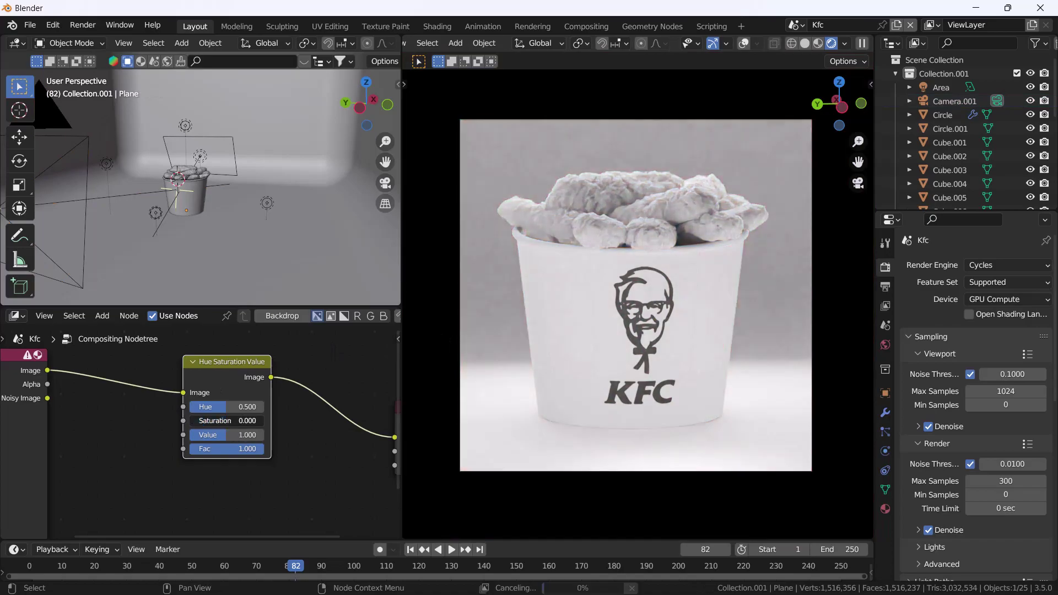
{"action": "key", "text": "ctrl+z"}
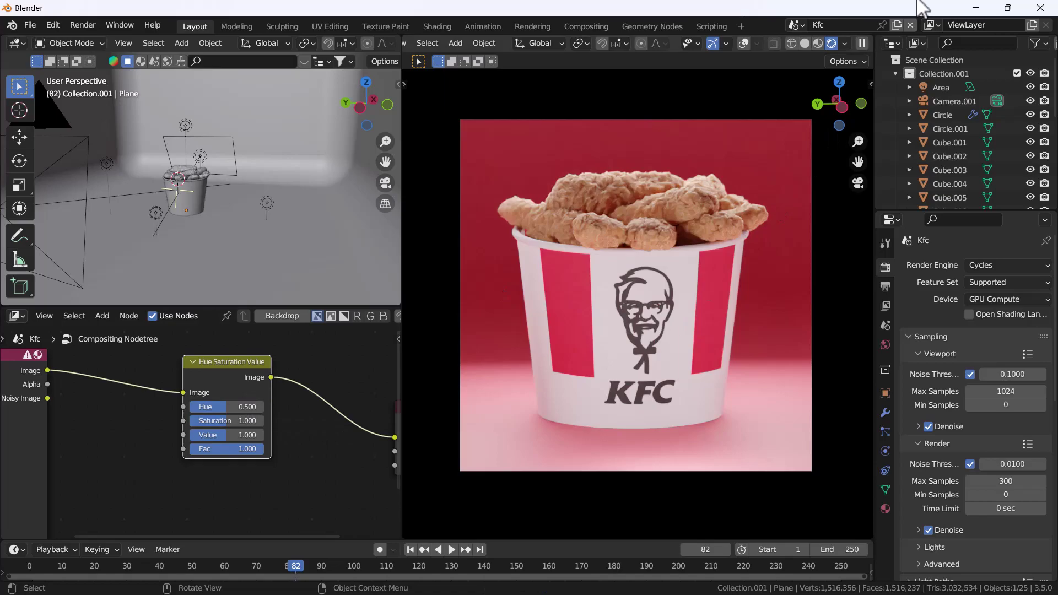
- Set the viewport Compositor to Always and drag Hue to 0.407, confirming the magenta tint outside camera view
{"action": "left_click", "coordinate": [844, 44]}
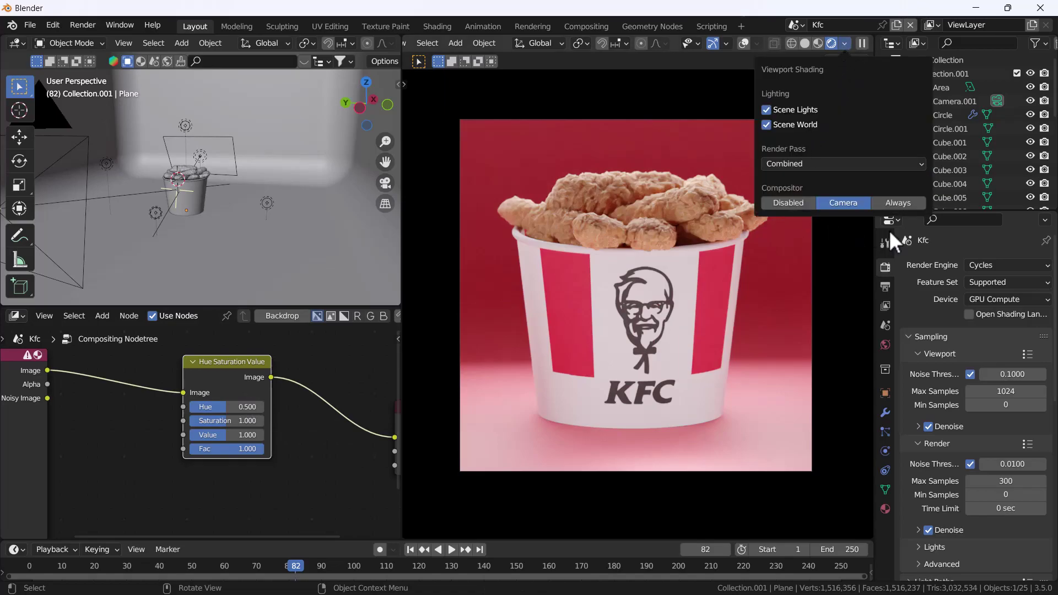
{"action": "left_click", "coordinate": [897, 202]}
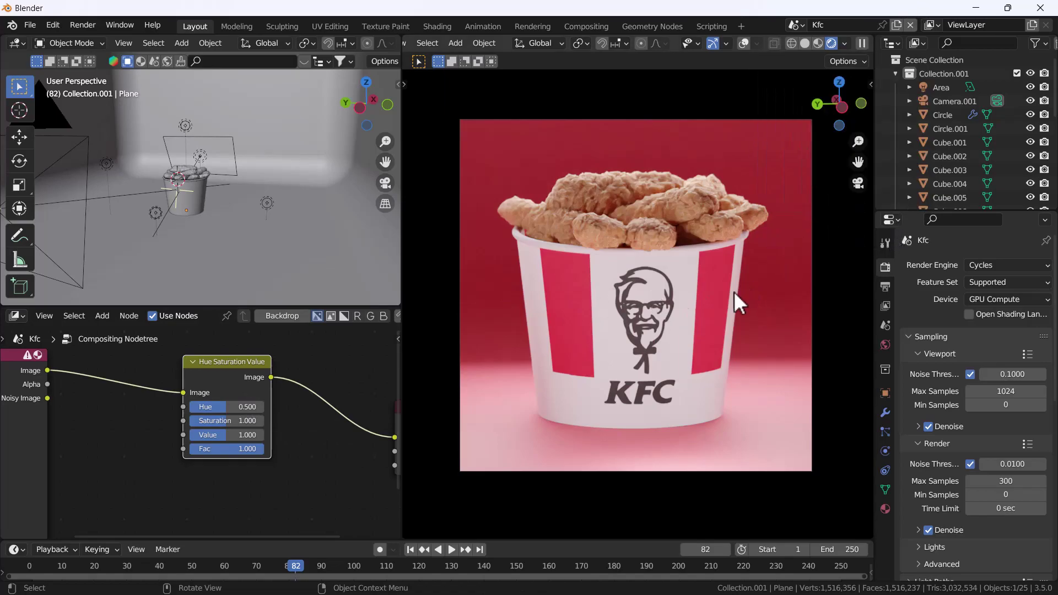
{"action": "left_click_drag", "start_coordinate": [241, 407], "coordinate": [218, 406]}
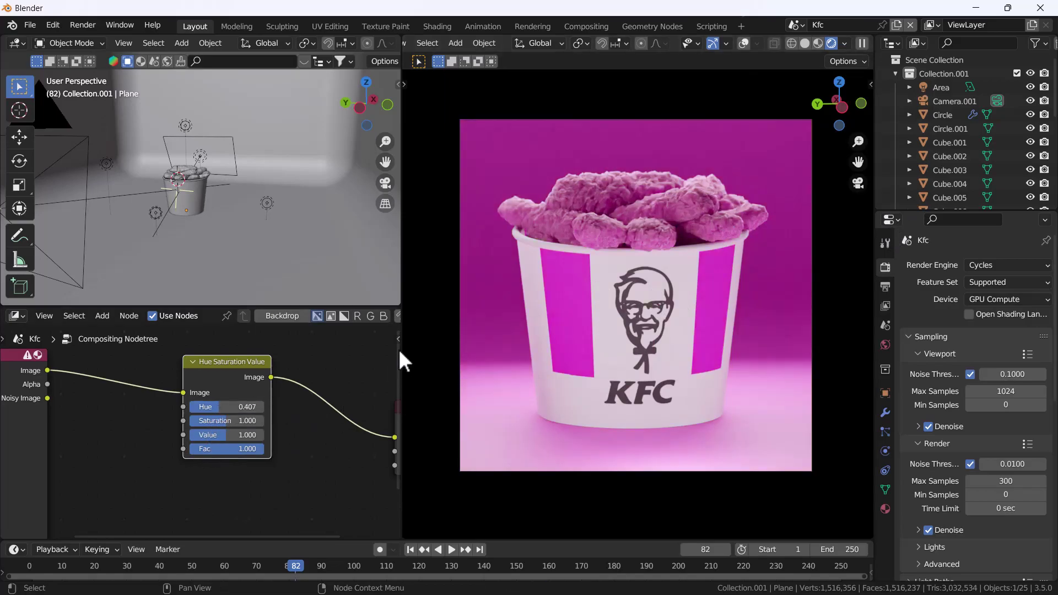
{"action": "key", "text": "KP_0"}
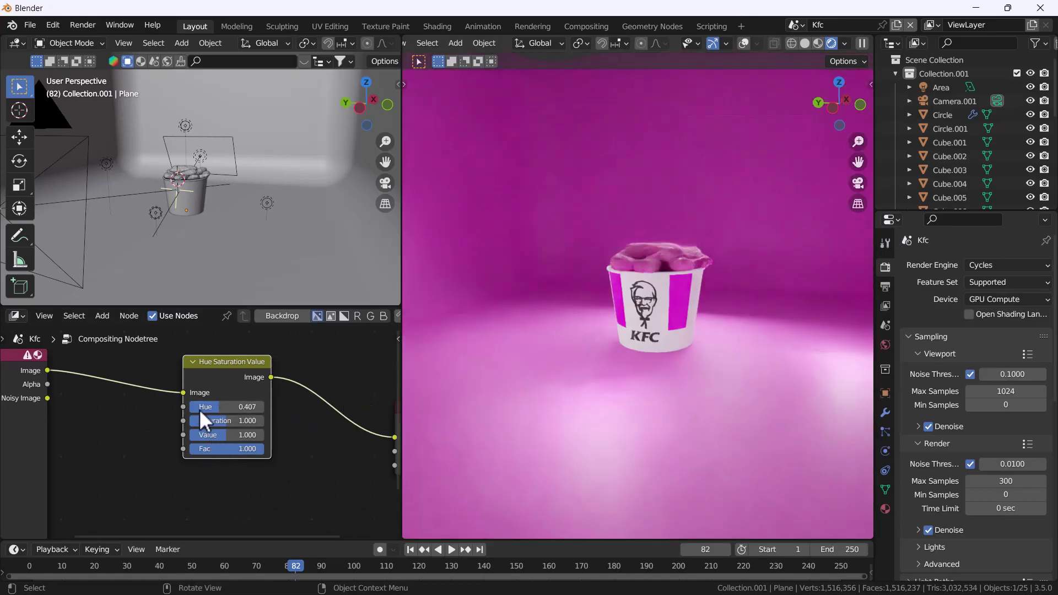
{"action": "mouse_move", "coordinate": [217, 407]}
{"action": "left_mouse_down"}
{"action": "mouse_move", "coordinate": [273, 407]}
{"action": "mouse_move", "coordinate": [219, 406]}
{"action": "mouse_move", "coordinate": [233, 406]}
{"action": "left_mouse_up"}
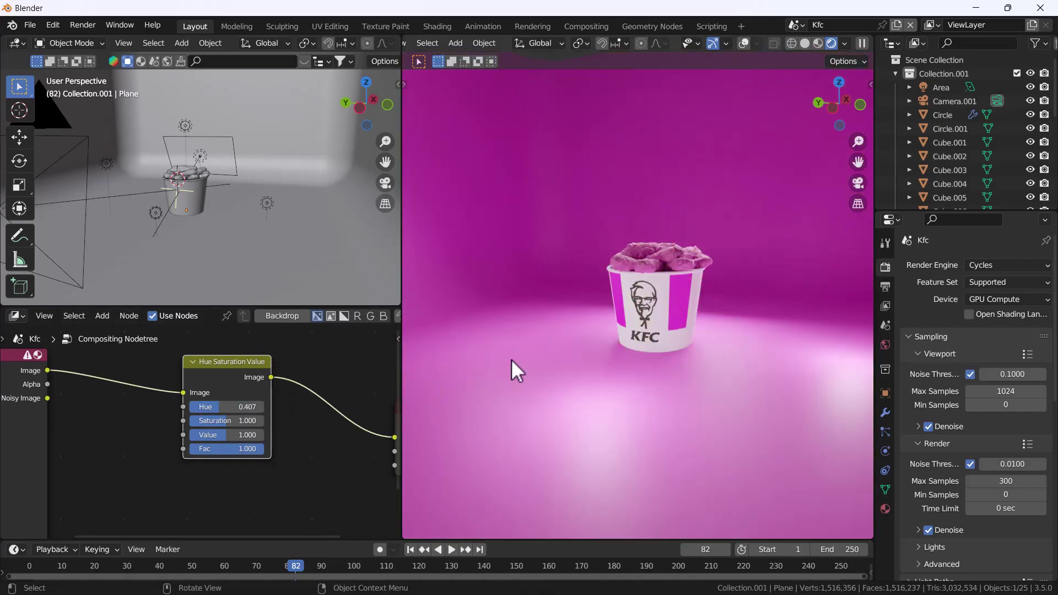